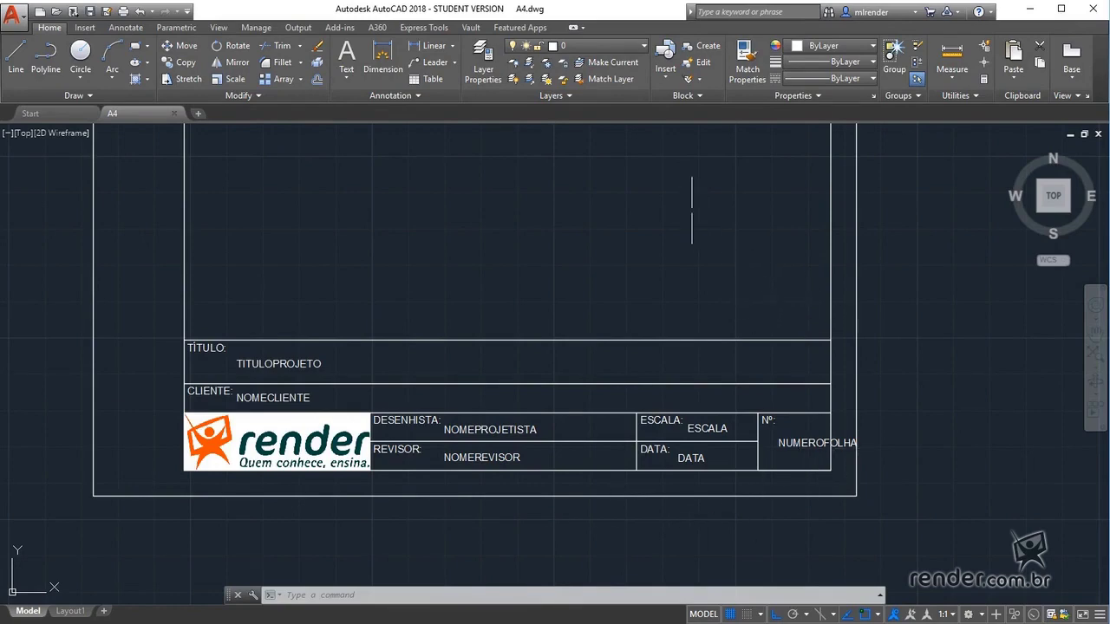
Keep layer 0 current and centre the whole A4 sheet on screen.
click(645, 49)
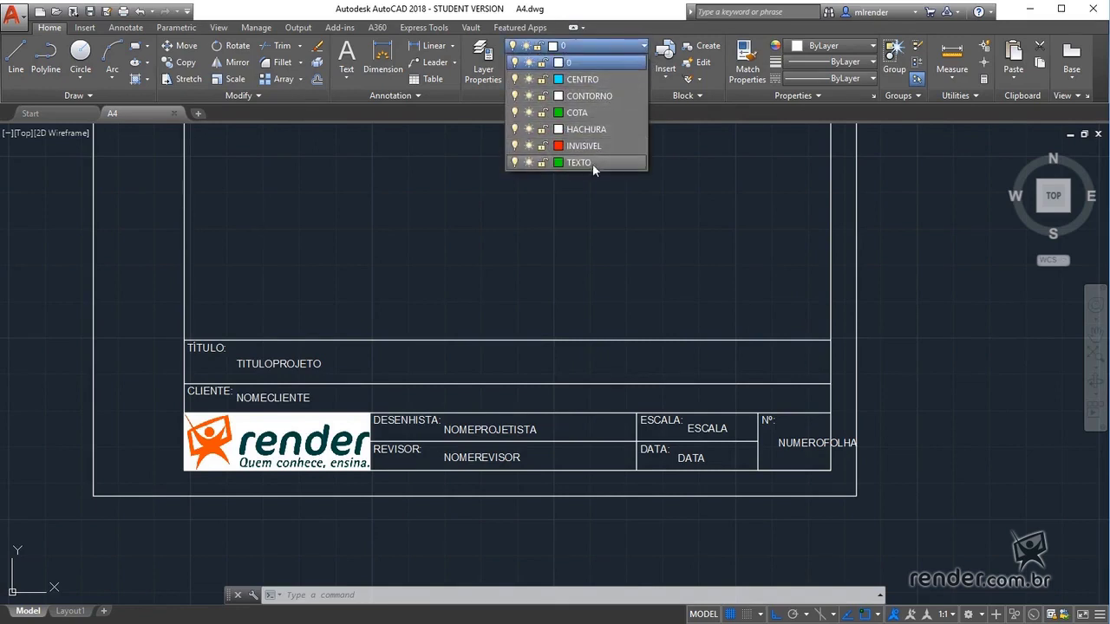
click(583, 198)
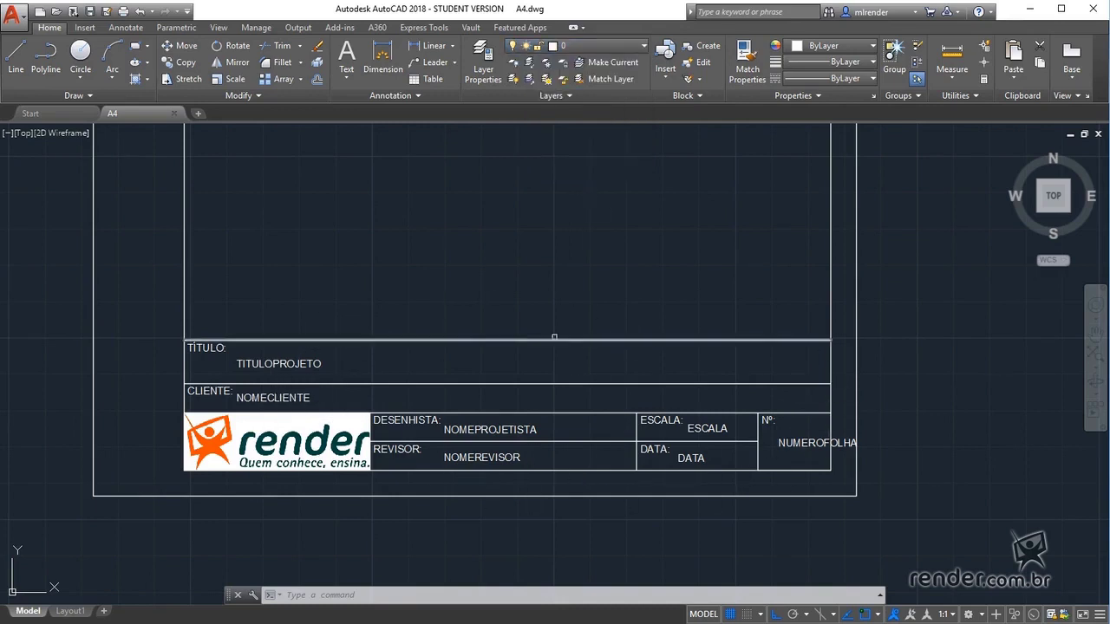
scroll(478, 292, down, 4)
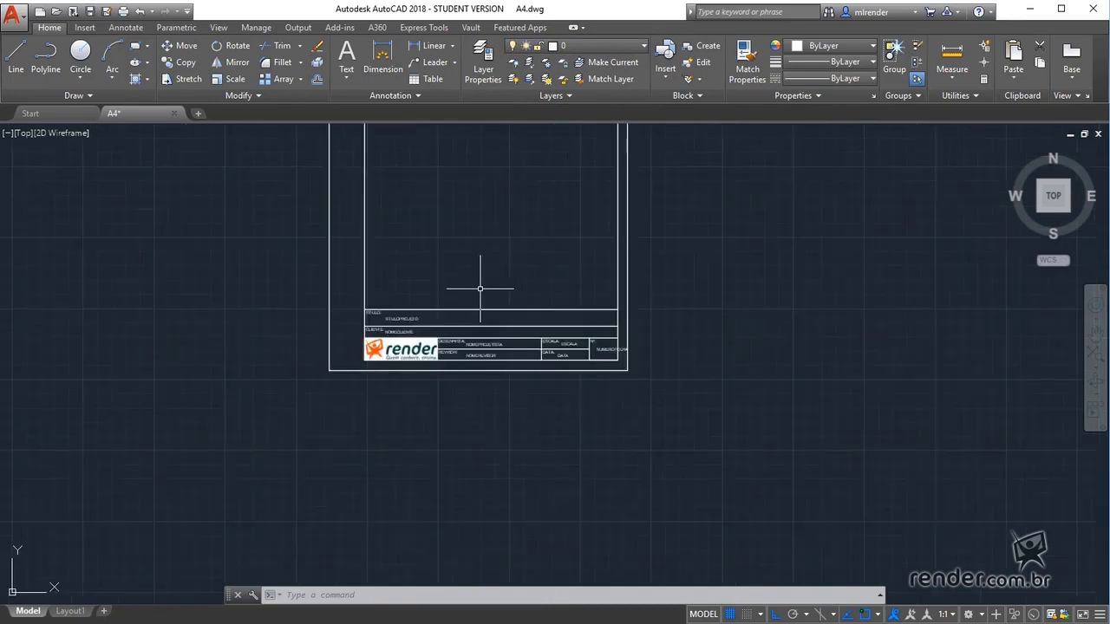
scroll(488, 255, down, 2)
middle_drag(488, 258, 522, 362)
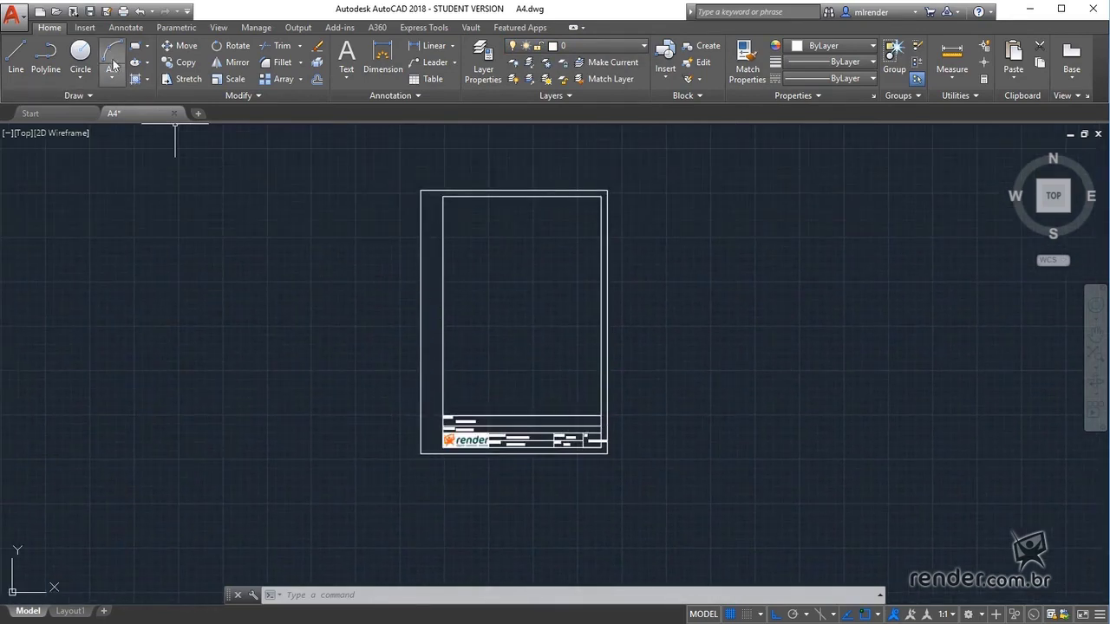
On the Insert tab, crossing-window select the A4 border and its entire title block.
click(85, 29)
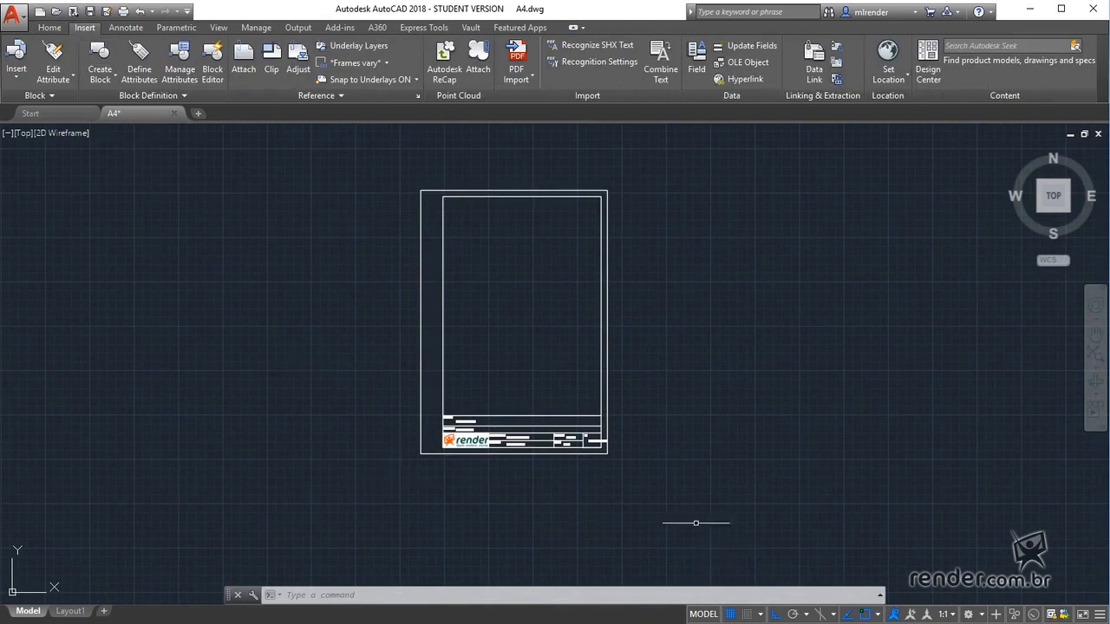
click(655, 503)
click(382, 175)
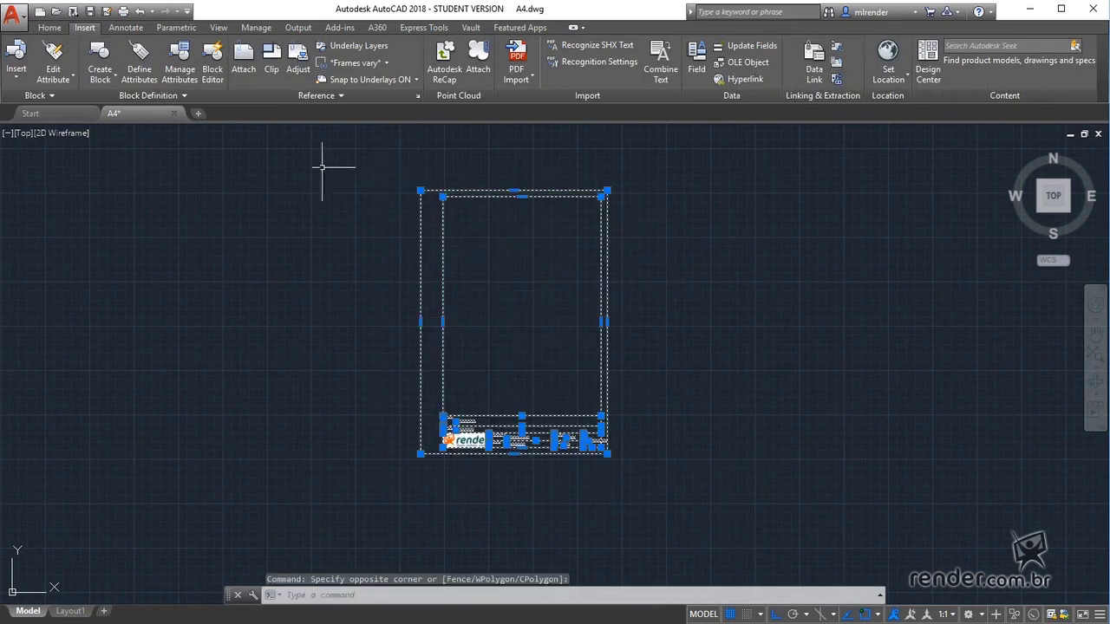
Create block 'legenda a4' based at the sheet's lower-left corner, leaving attributes unfilled.
click(95, 62)
text(legenda a4)
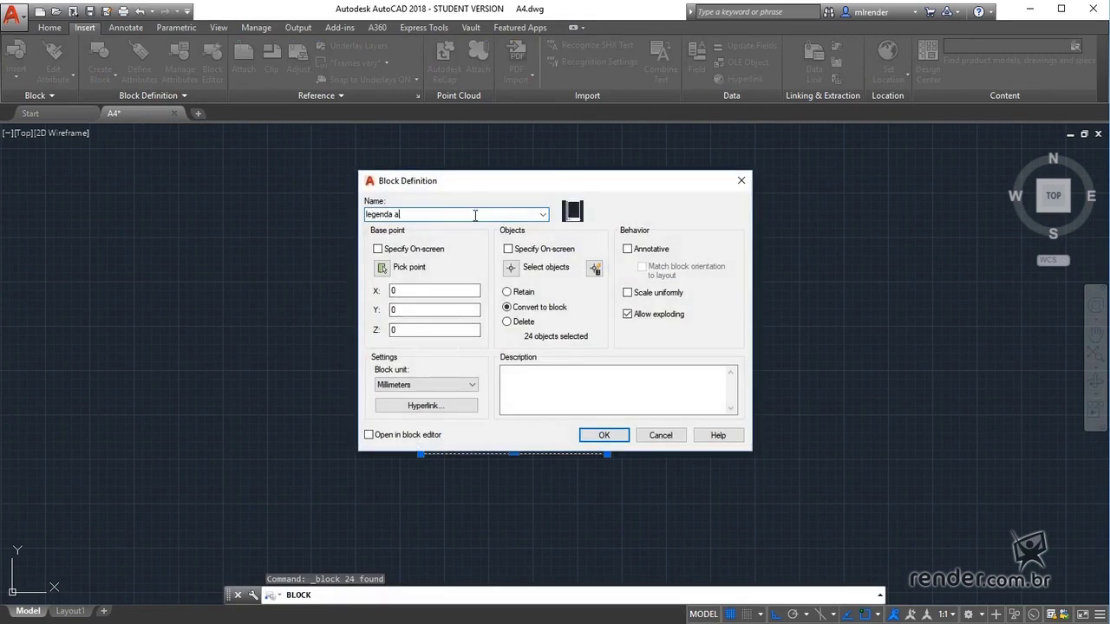
click(382, 269)
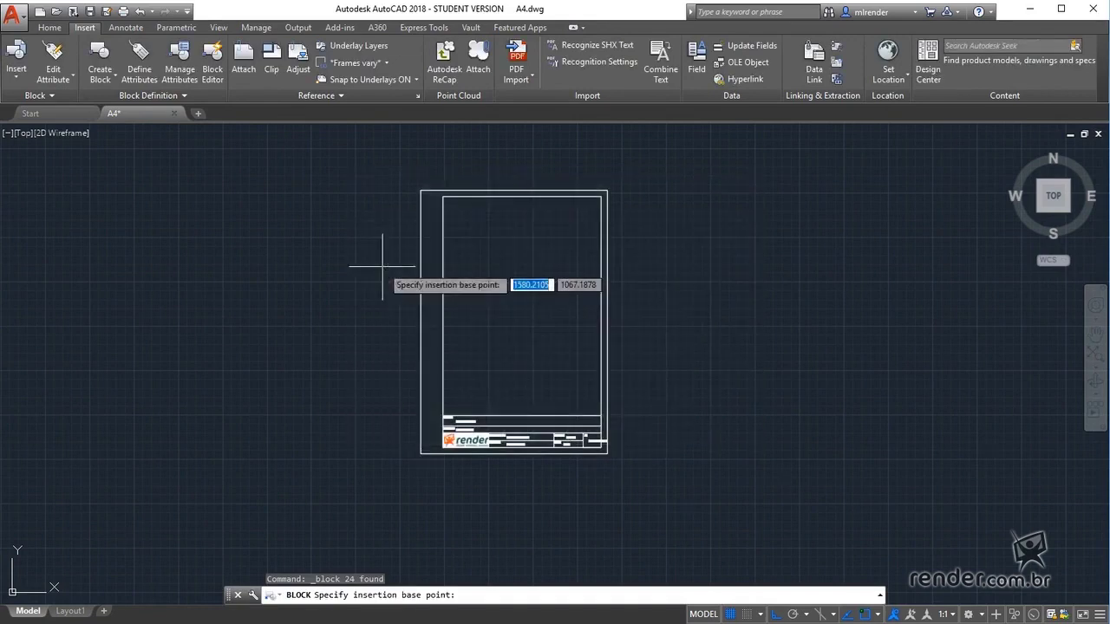
click(421, 454)
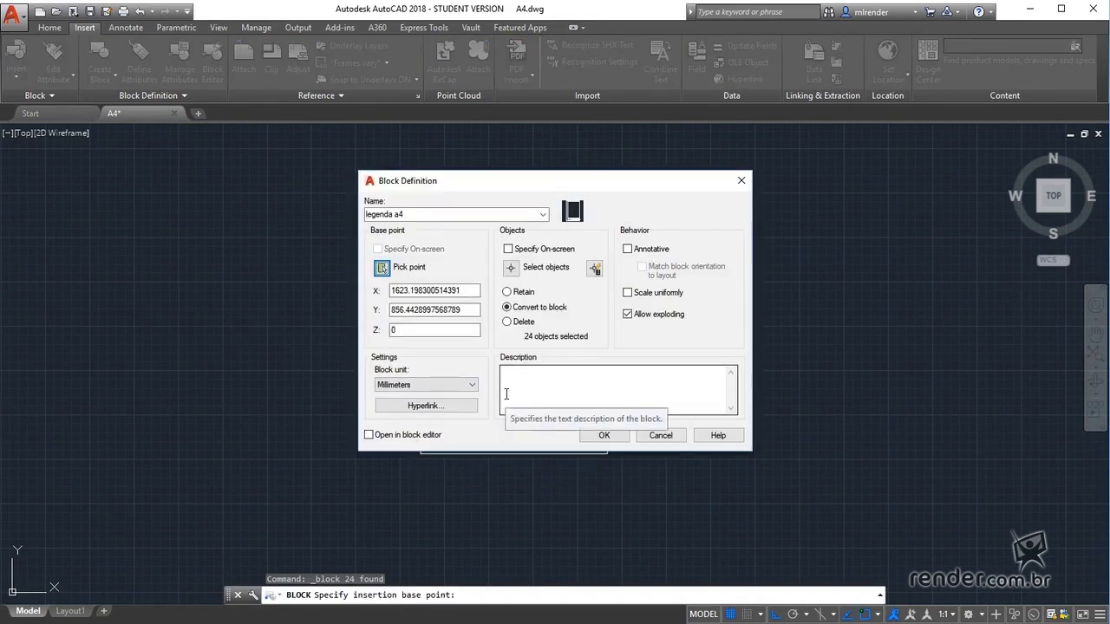
click(607, 436)
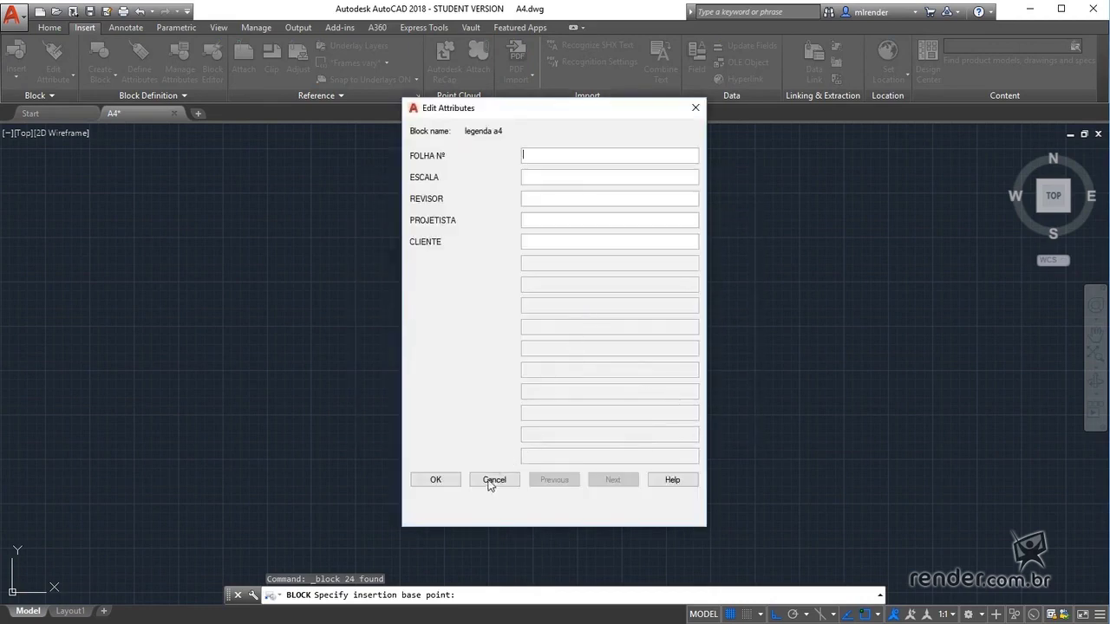
click(495, 484)
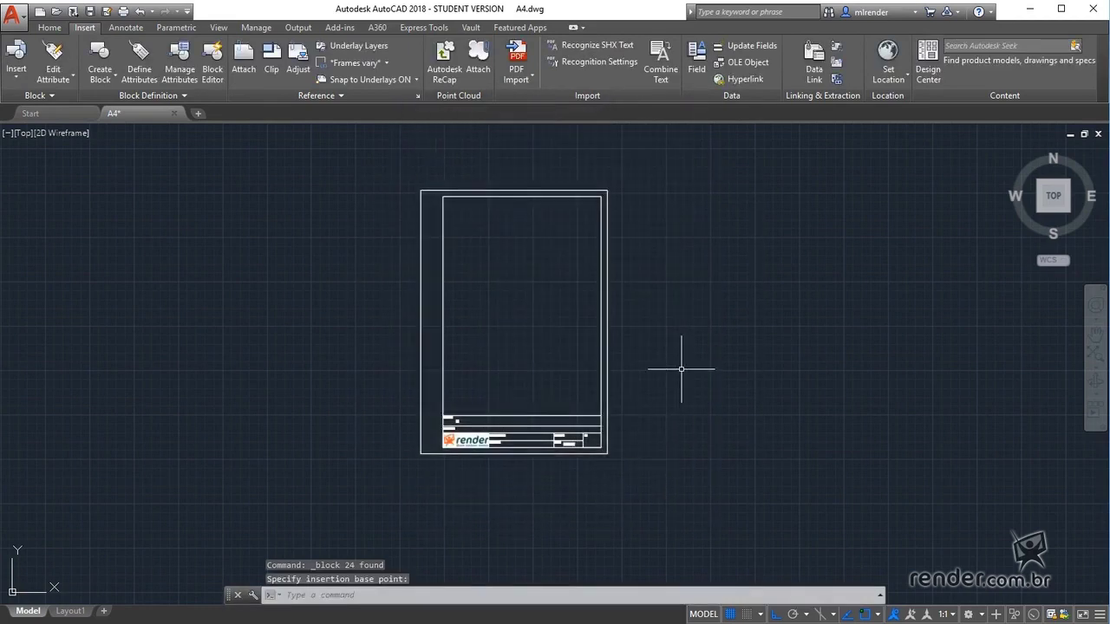
Switch to the Layout1 sheet and bring up its context menu.
click(71, 612)
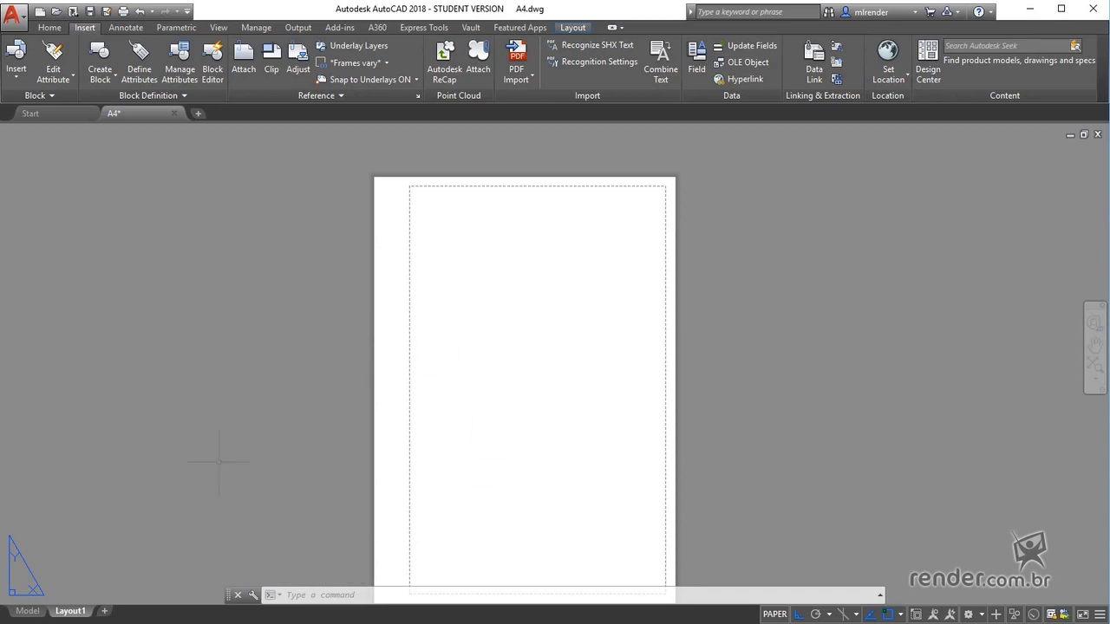
right_click(77, 616)
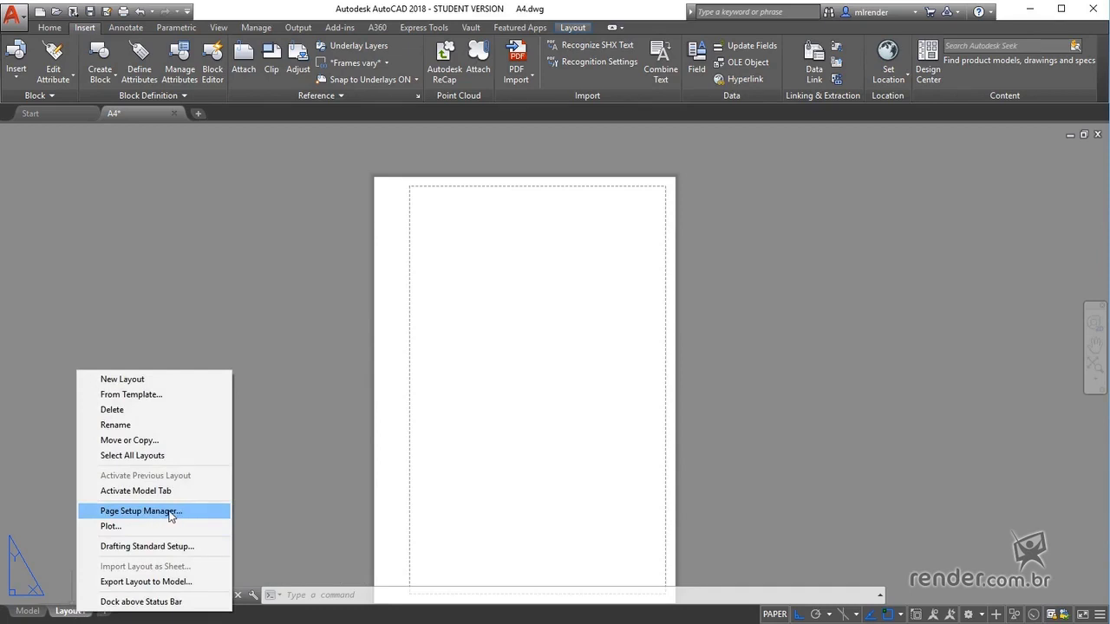
Set Layout1's page setup to Microsoft Print to PDF on A4 portrait at 1:1.
click(174, 514)
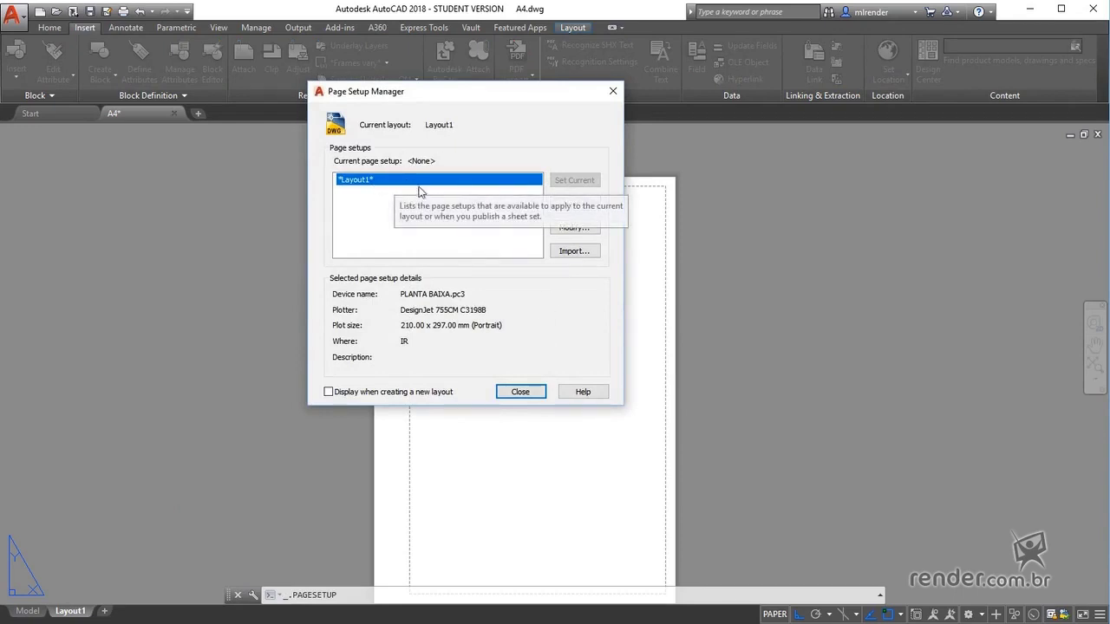
click(579, 228)
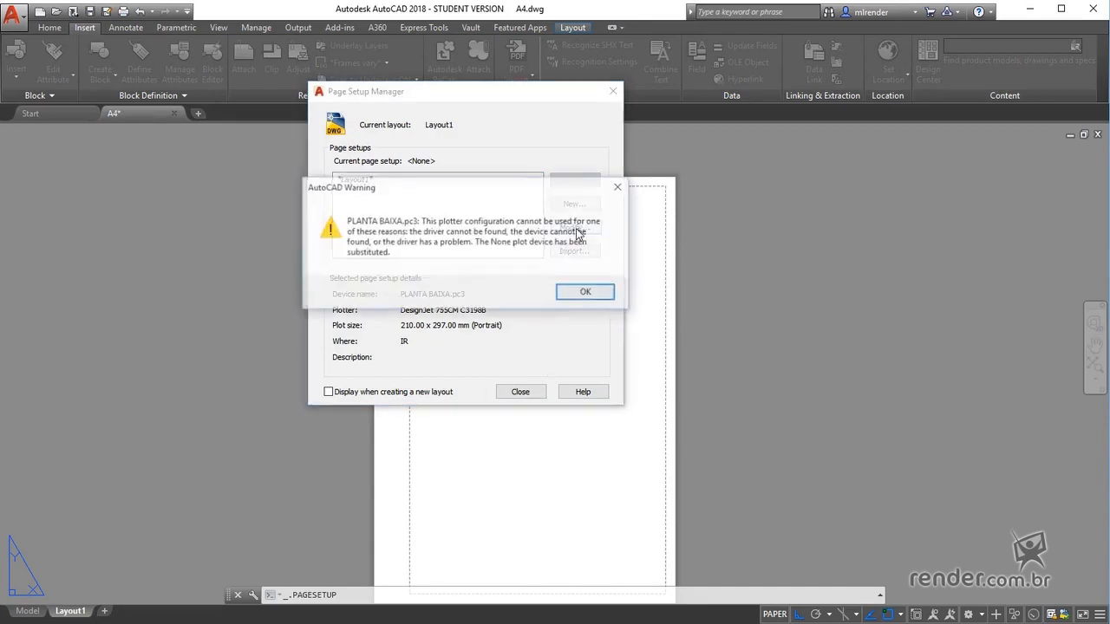
click(588, 295)
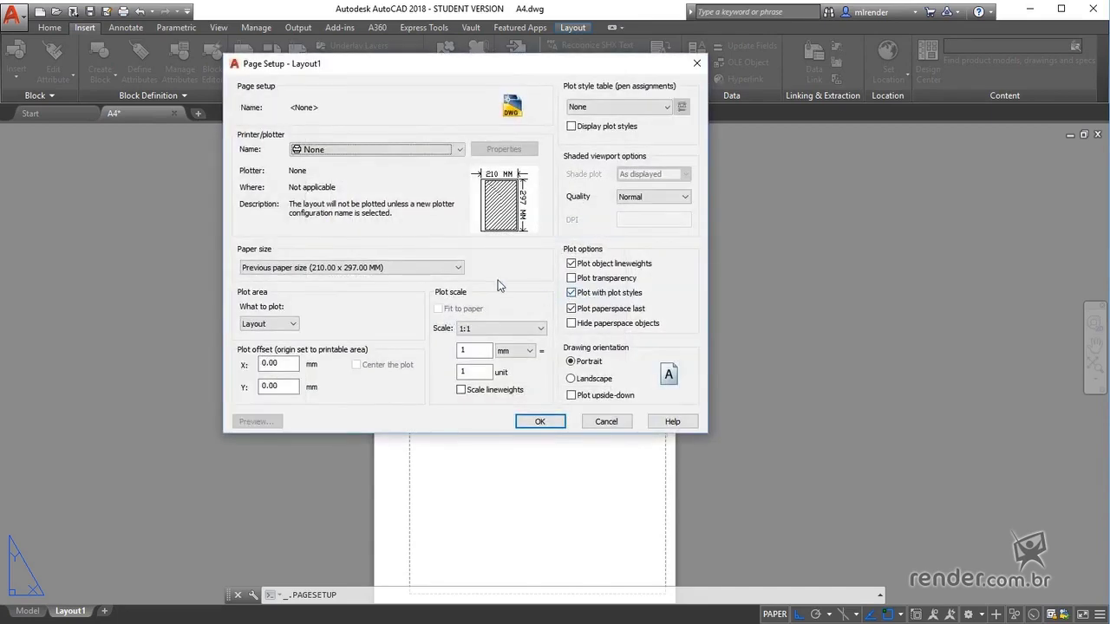
click(387, 150)
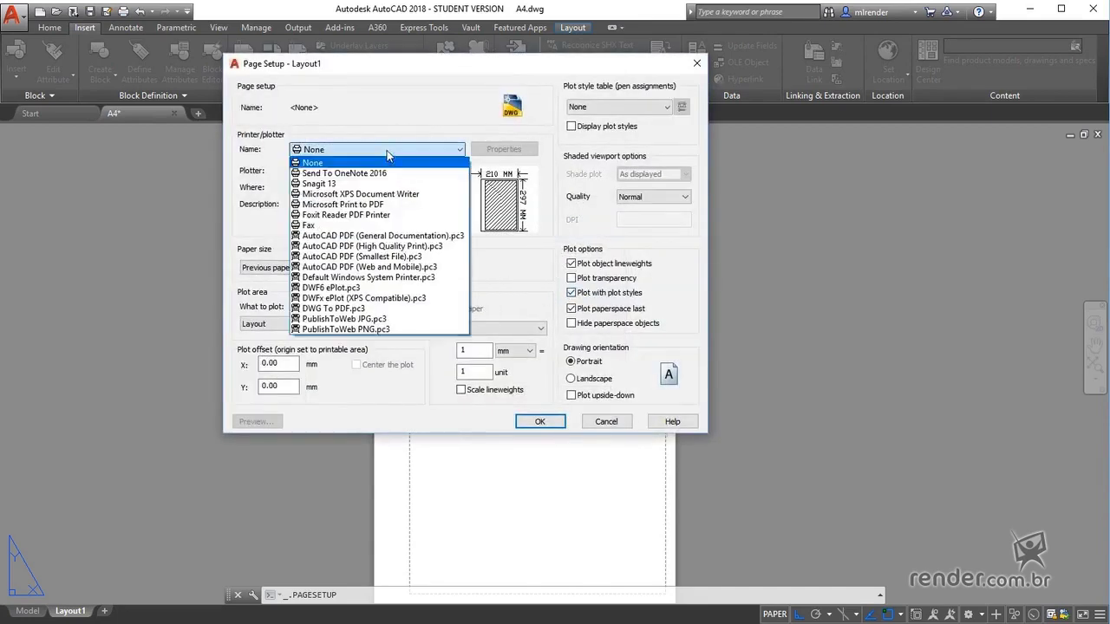
click(361, 208)
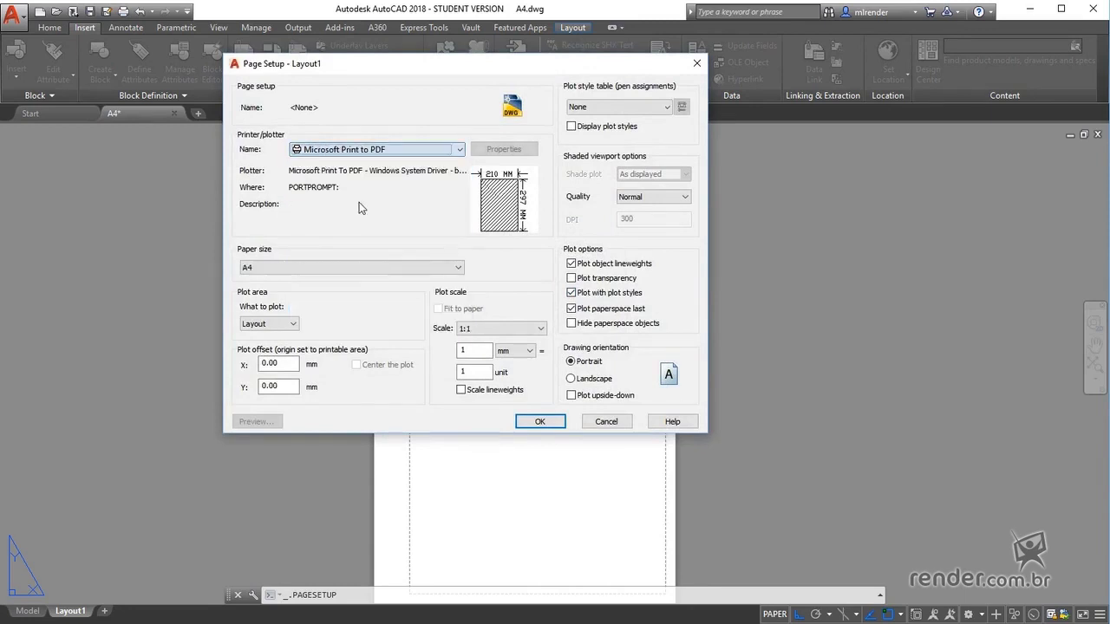
click(390, 269)
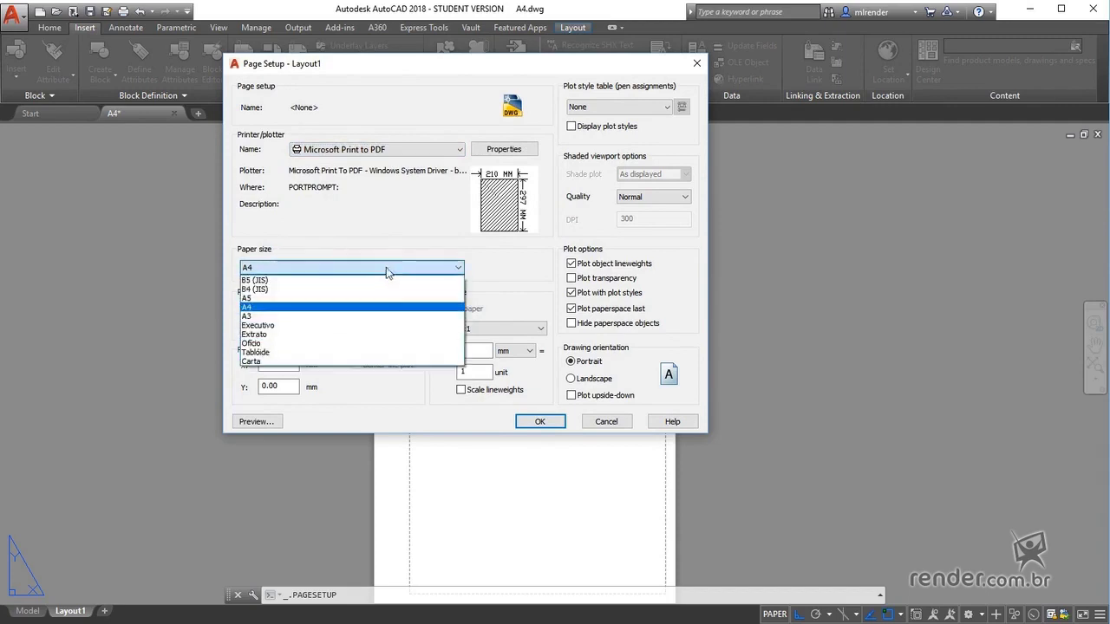
click(261, 309)
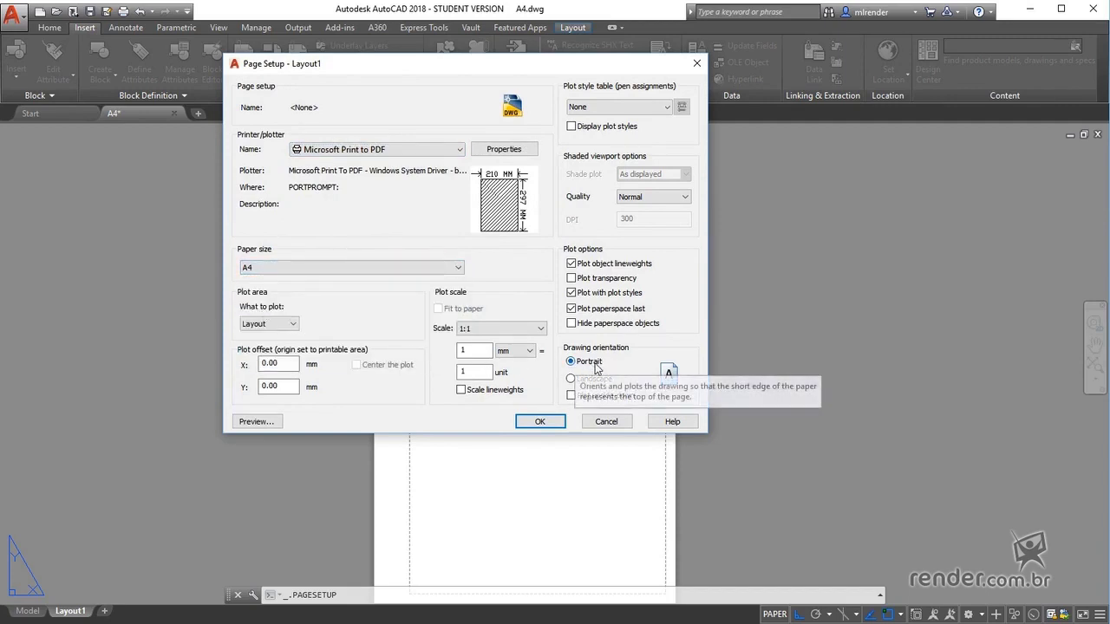
click(541, 421)
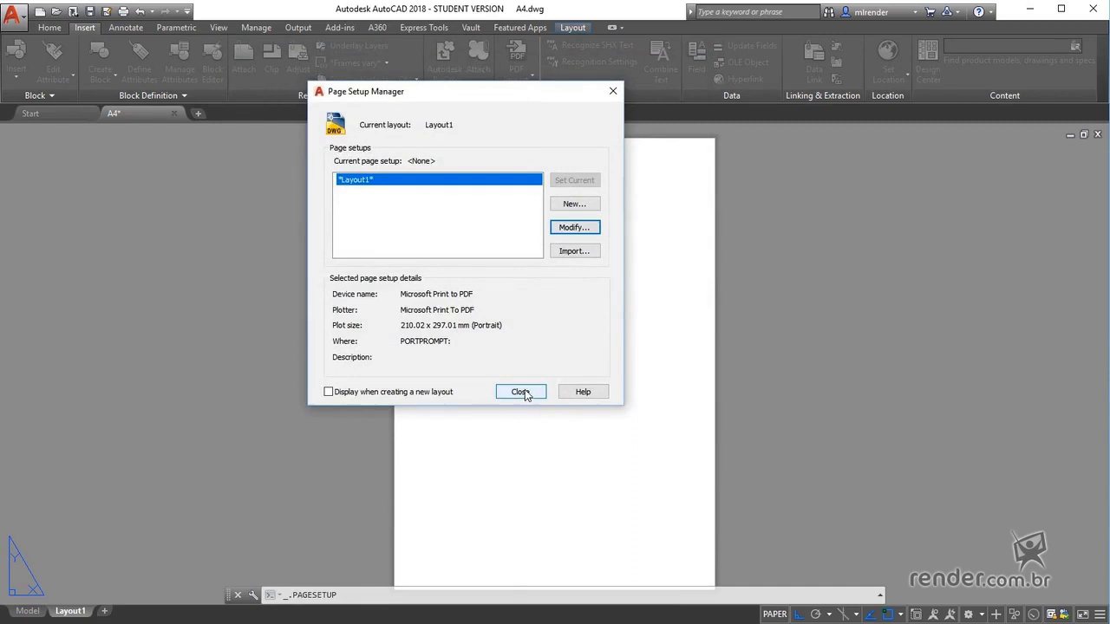
click(520, 392)
scroll(513, 421, down, 1)
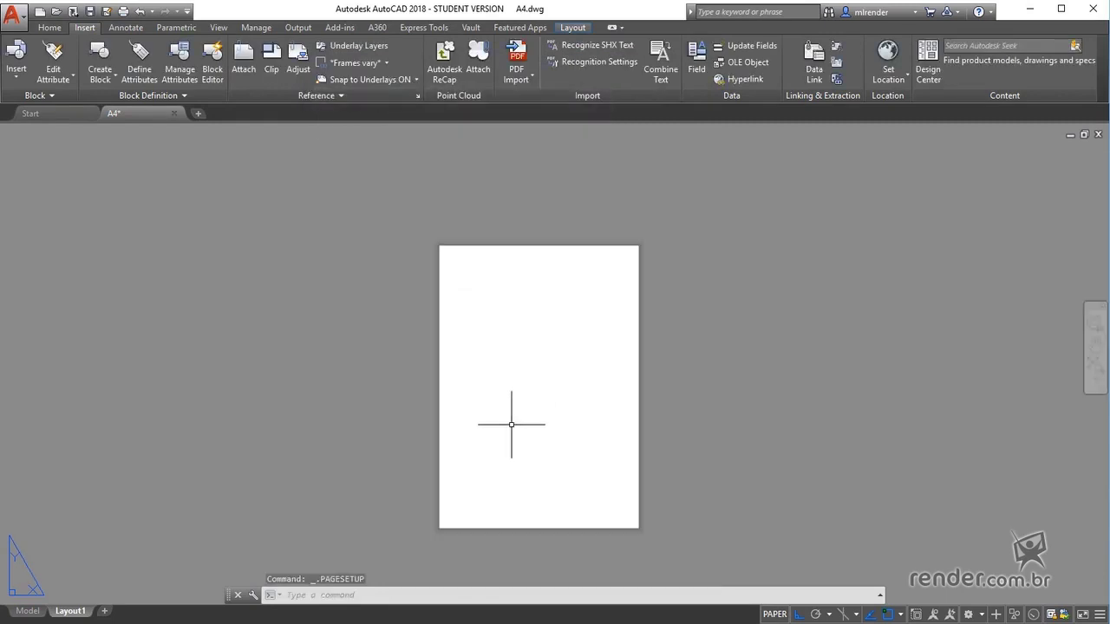
Insert the legenda a4 block at the paper's lower-left corner with empty attributes.
click(15, 63)
click(132, 125)
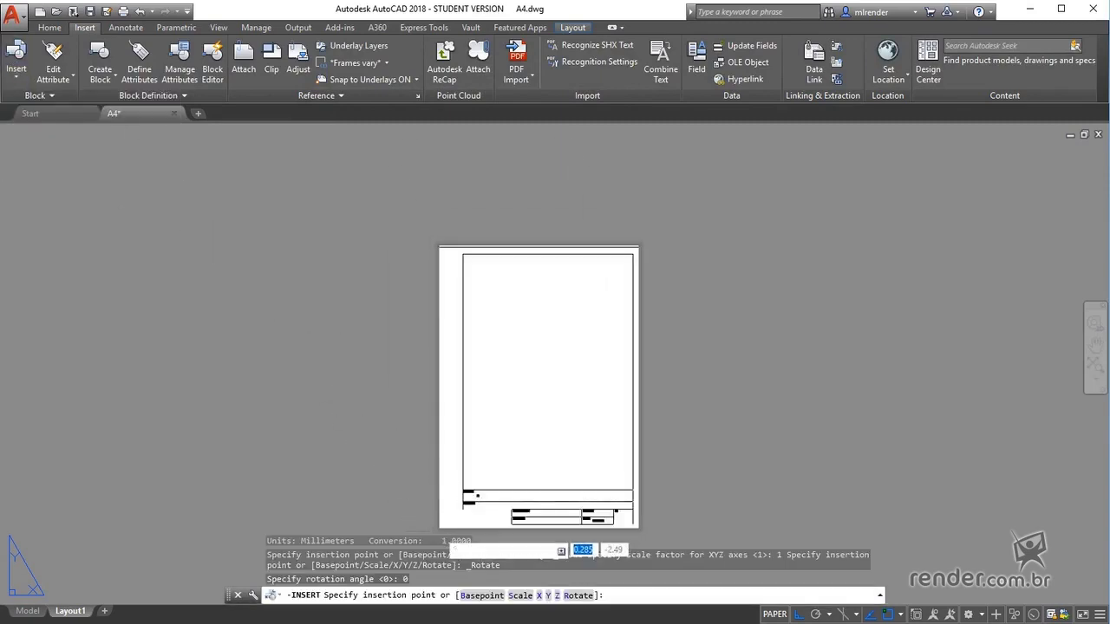
click(440, 527)
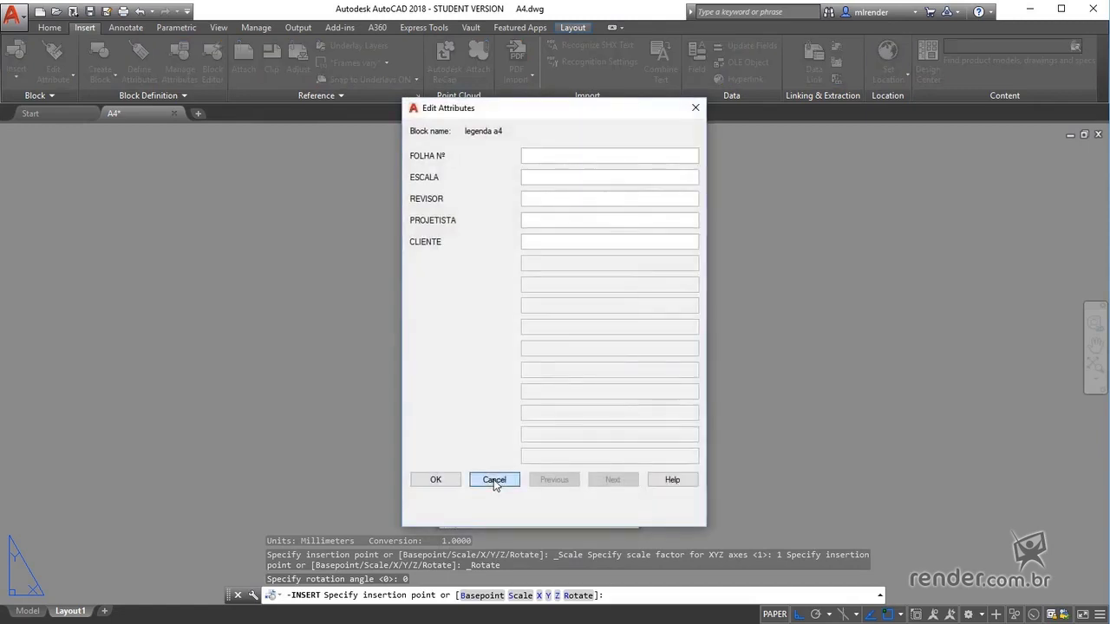
click(492, 478)
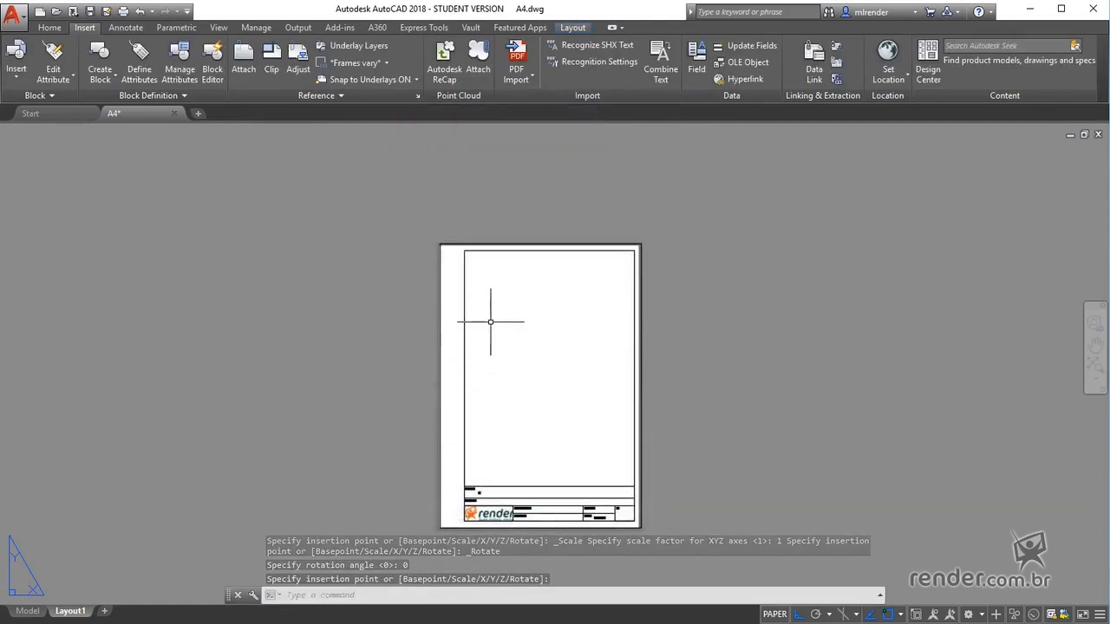
Add a single viewport spanning the title block's inner drawing area via VIEWPORTS, then return to Model.
text(v)
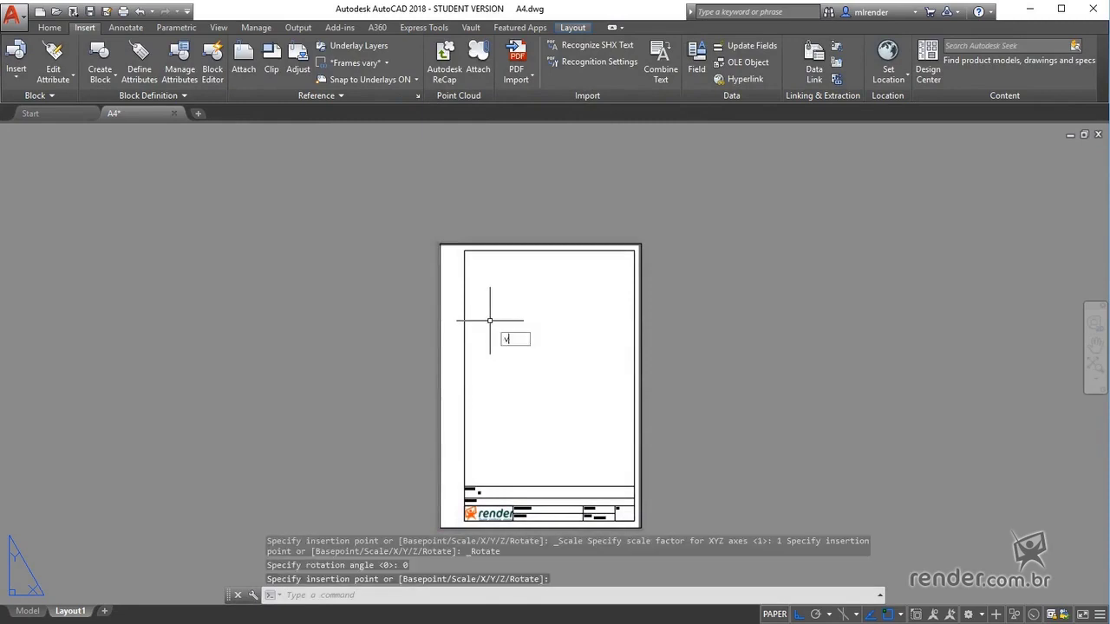
text(iw)
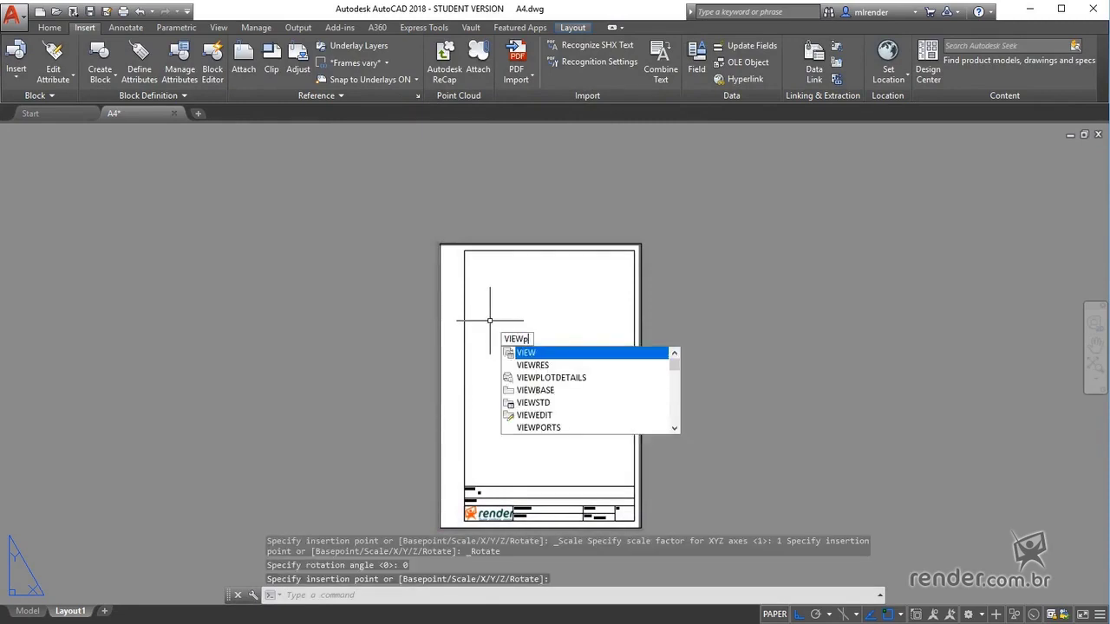
text(p)
key(Return)
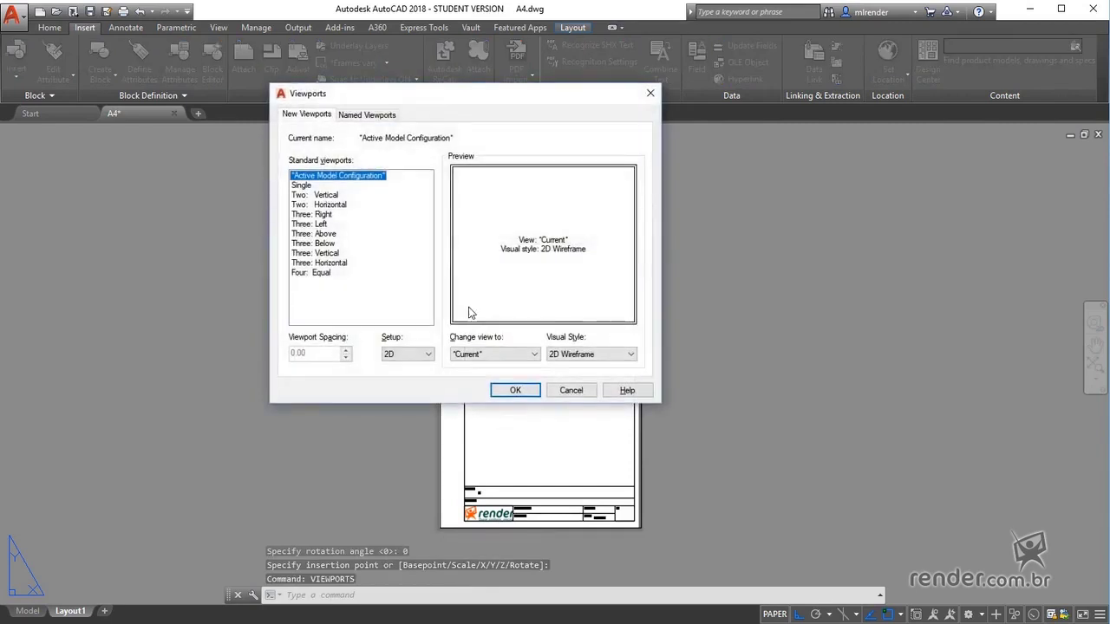
click(310, 188)
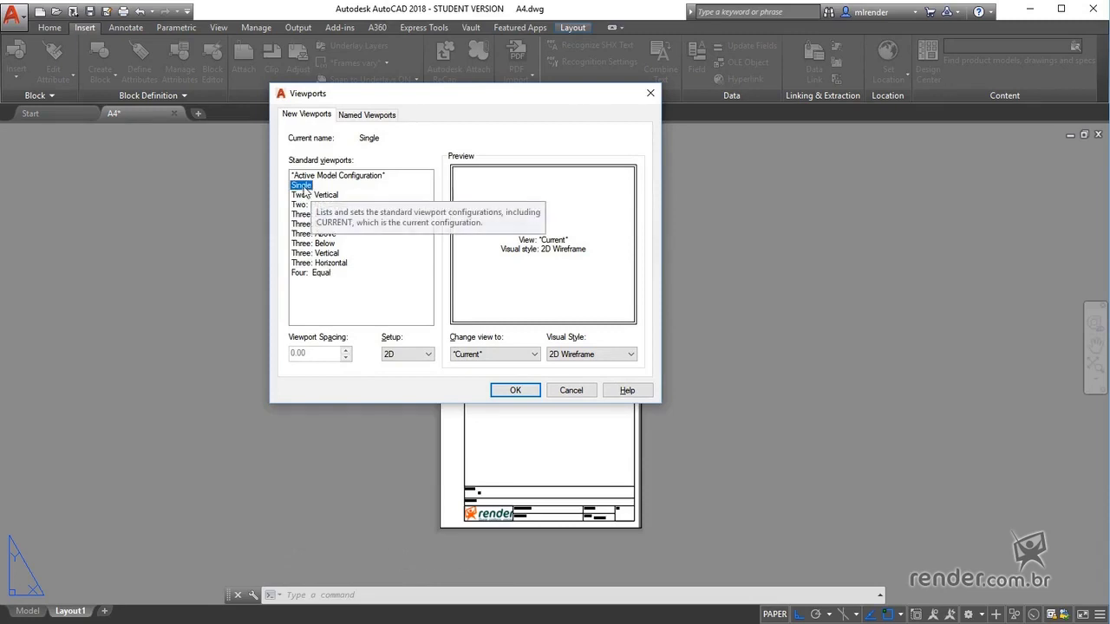
click(514, 390)
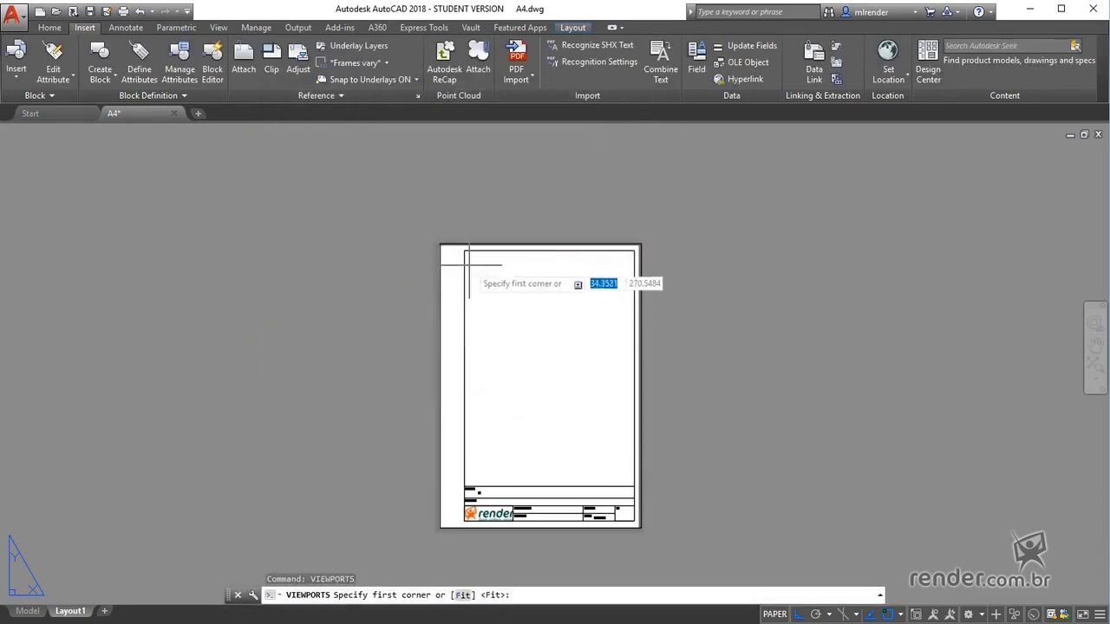
click(464, 251)
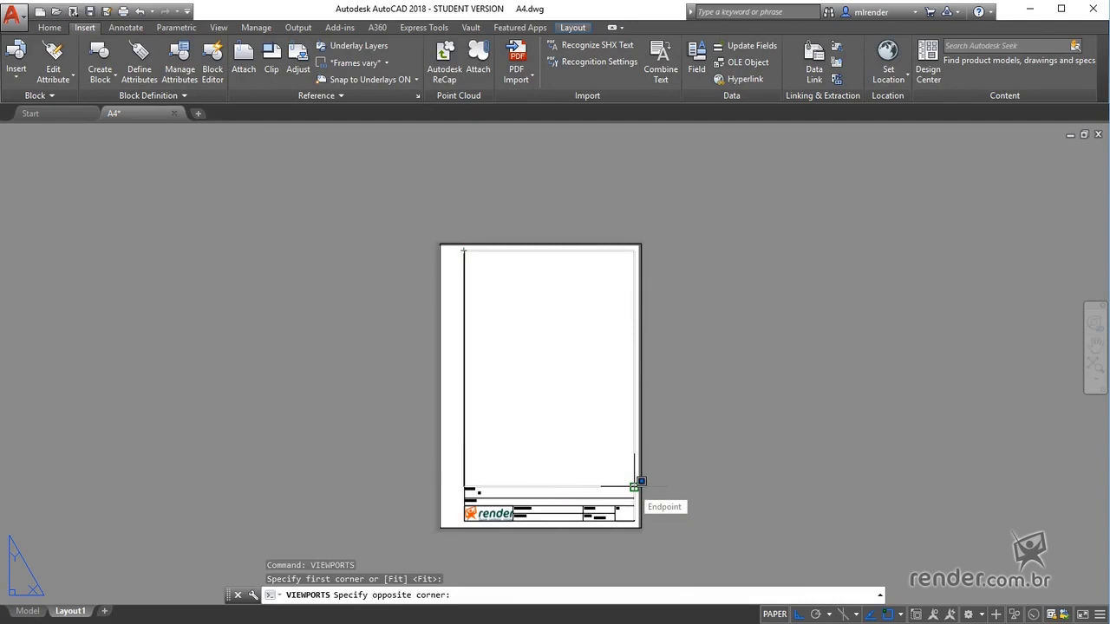
click(633, 487)
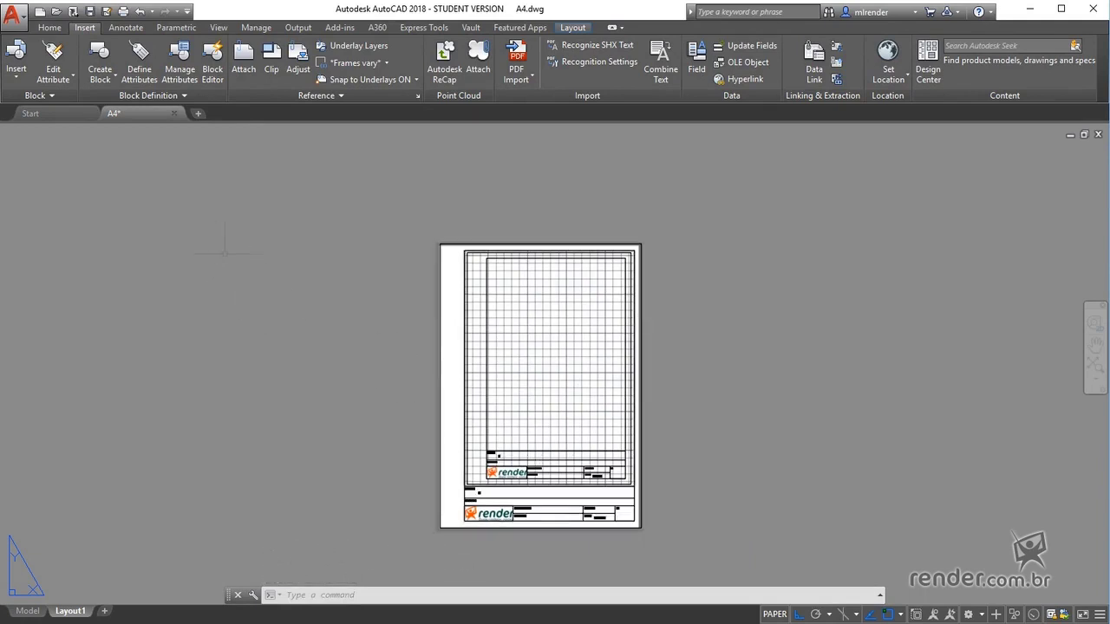
click(28, 611)
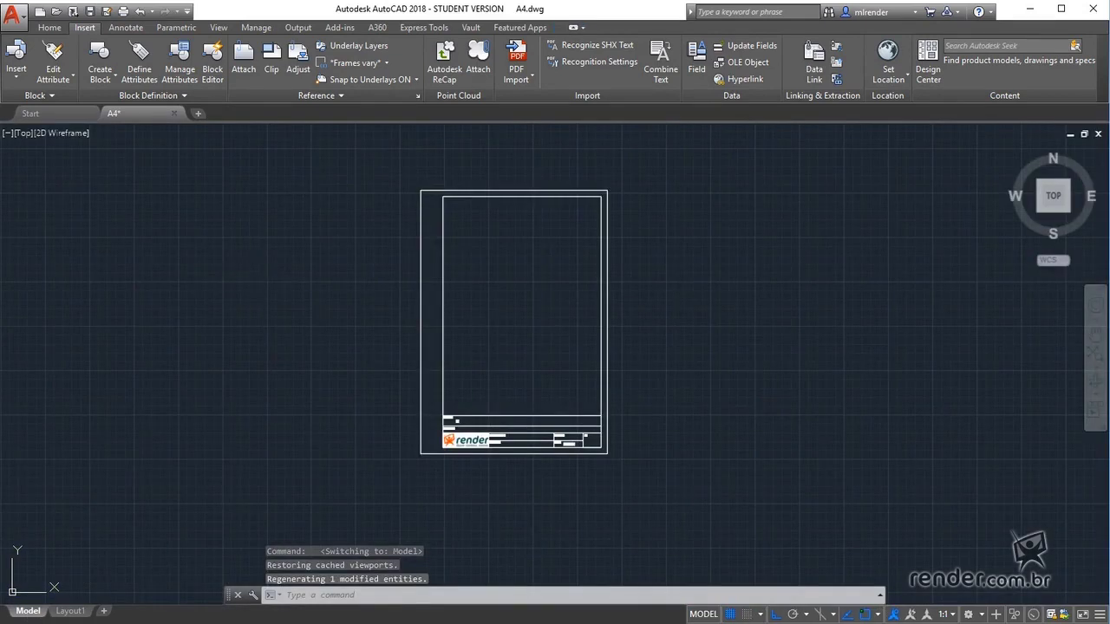
Save the drawing as a drawing template named Projetos in the Template folder.
click(13, 16)
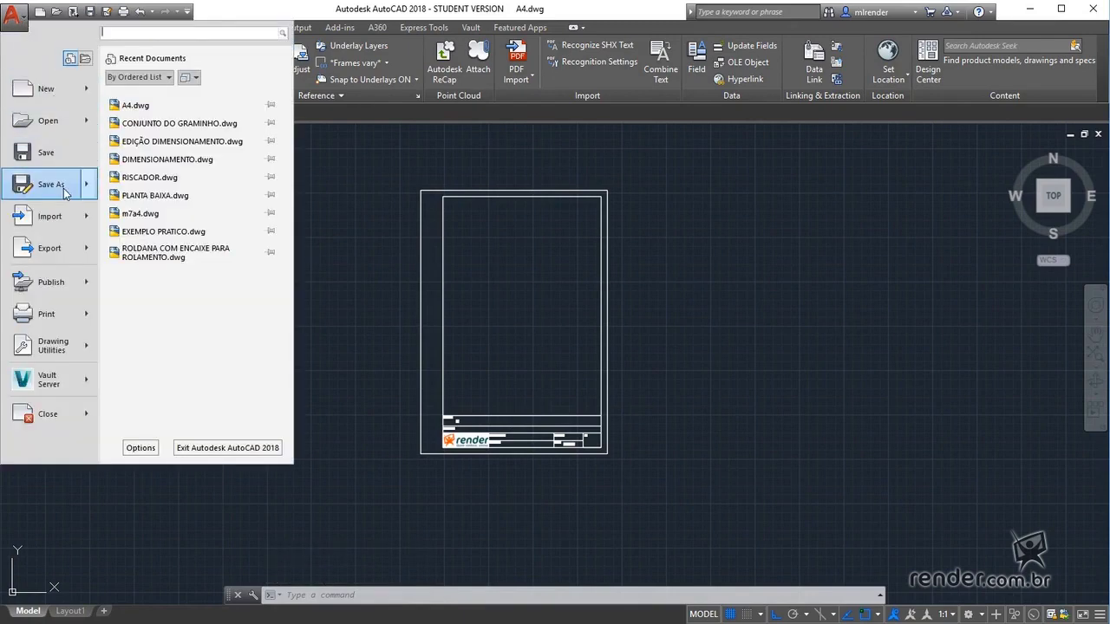
mouse_move(51, 184)
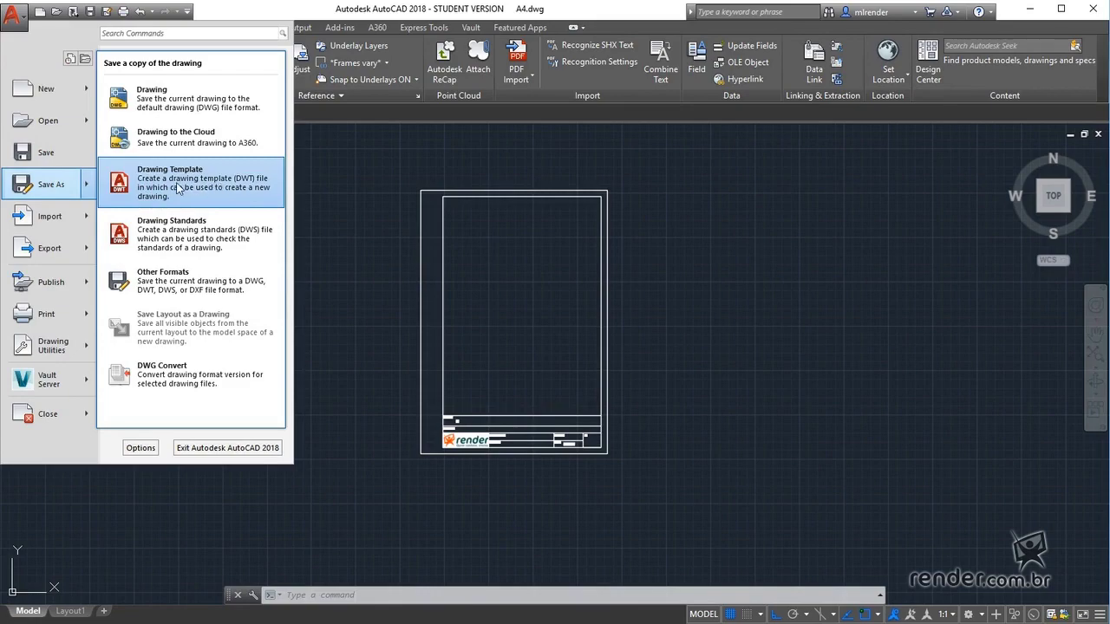
click(177, 187)
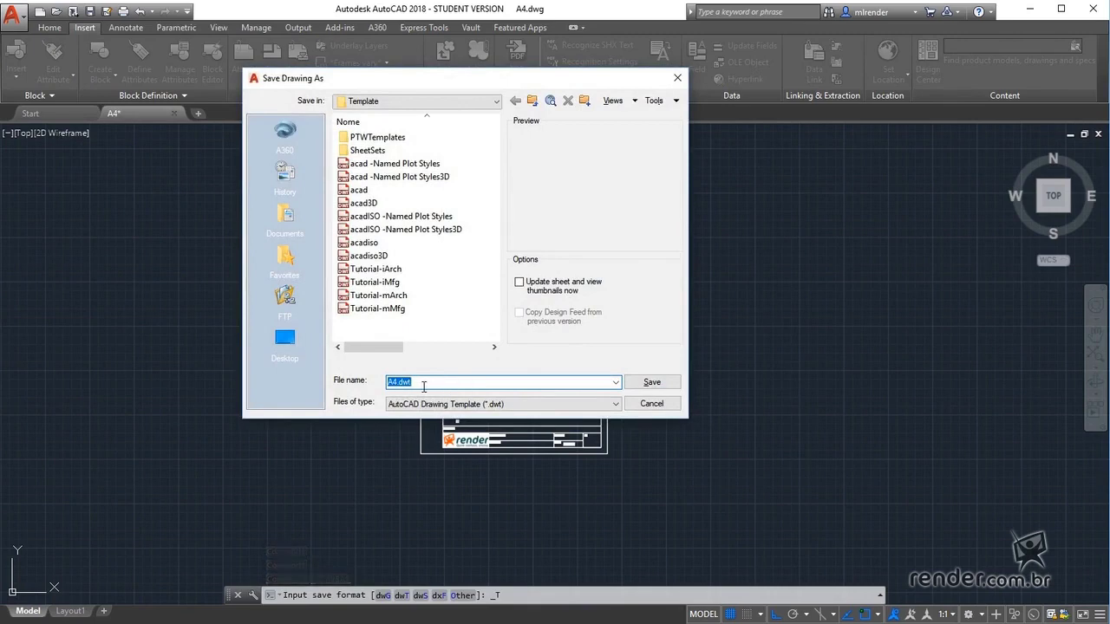
text(Projetos)
click(651, 383)
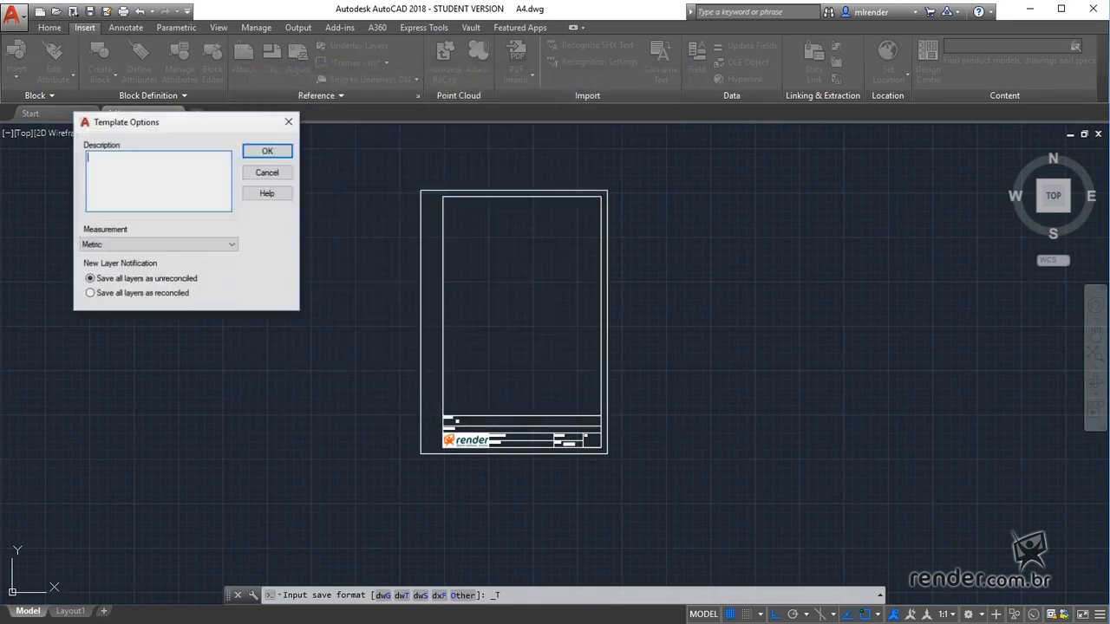
Accept Metric measurement in Template Options to finish saving Projetos.dwt.
click(280, 152)
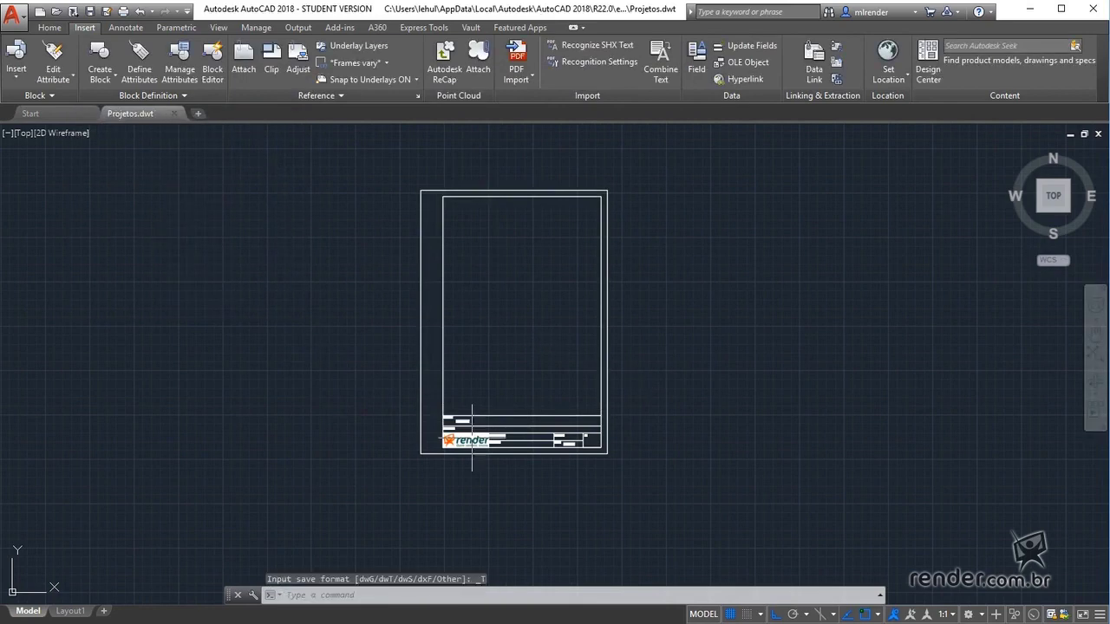